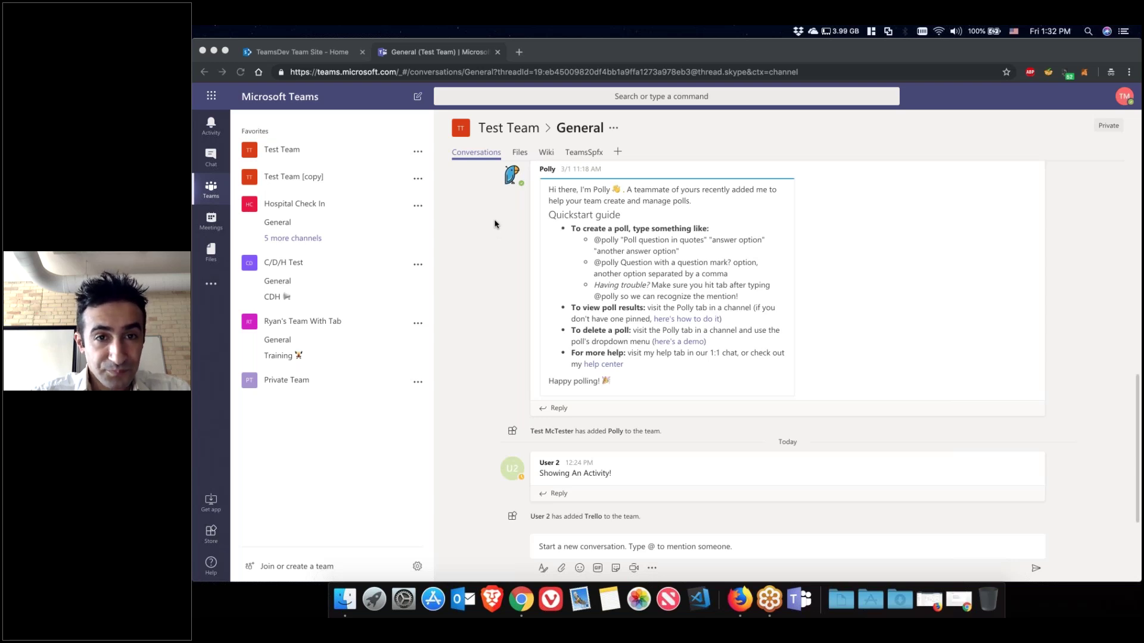
- Open the General channel of the Hospital Check In team
left_click(495, 224)
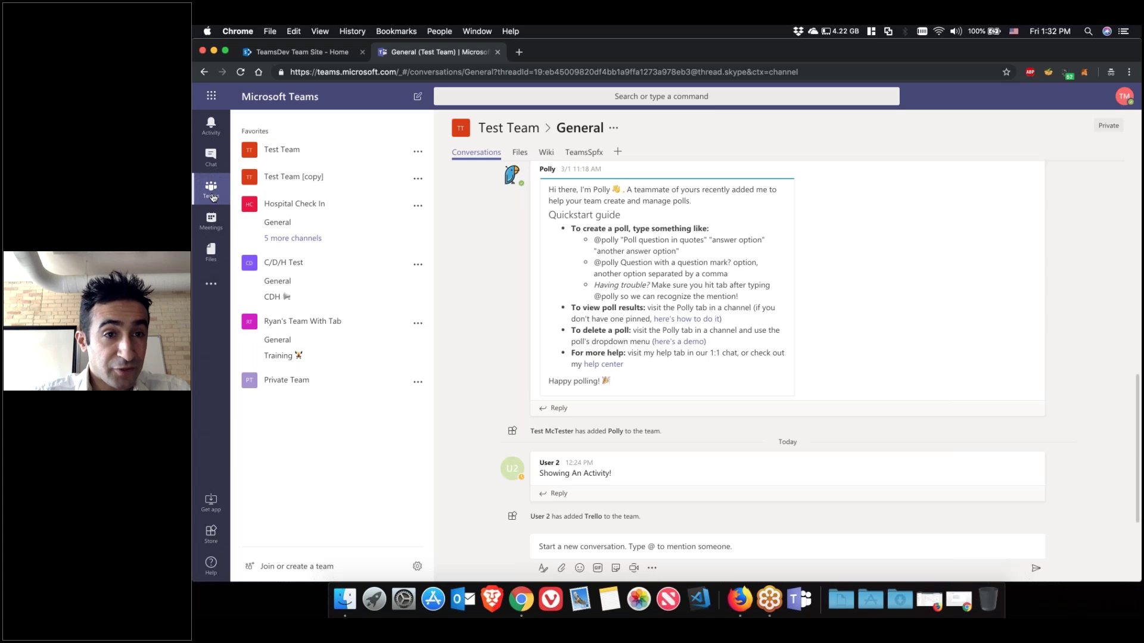
left_click(286, 226)
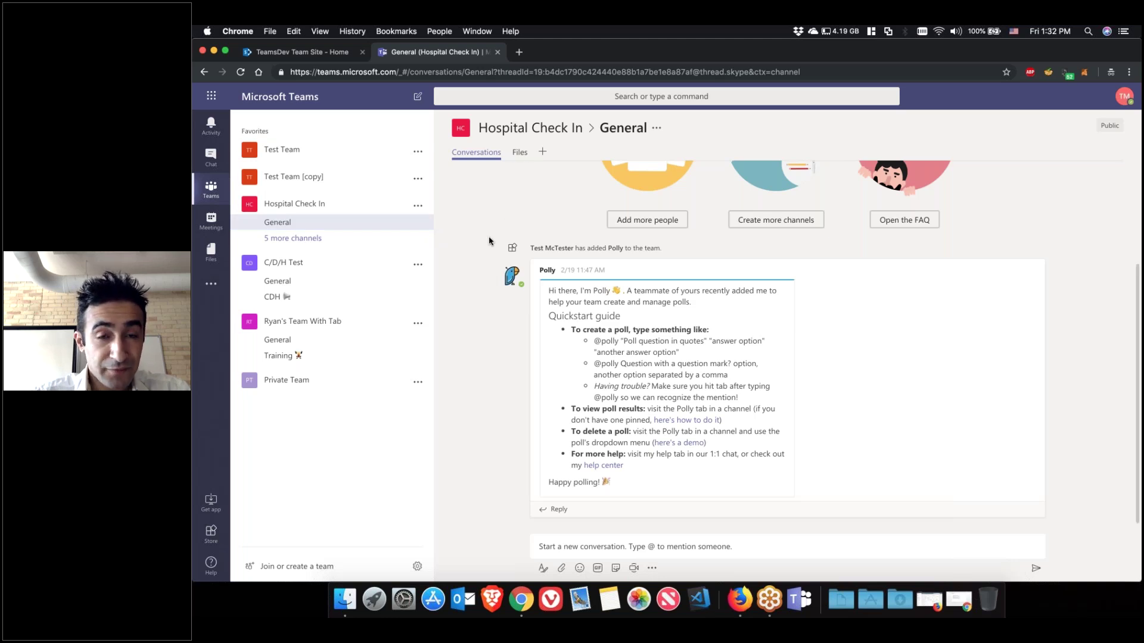
- Look through the Conversation, Files, Organization and Activity views of the chat with User 2
left_click(213, 169)
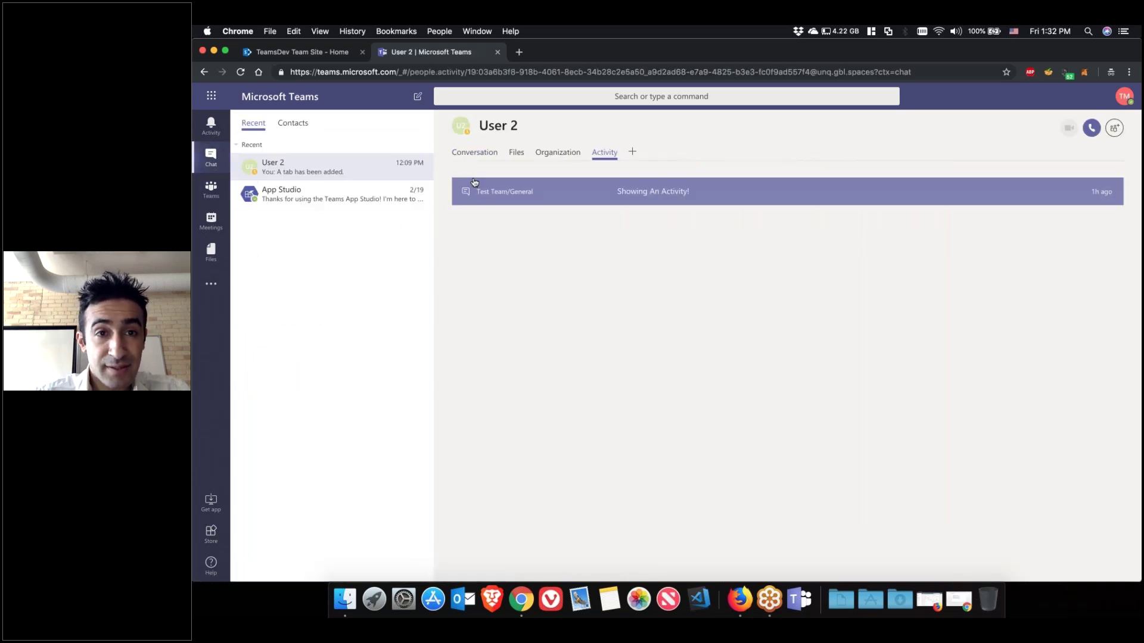
left_click(474, 153)
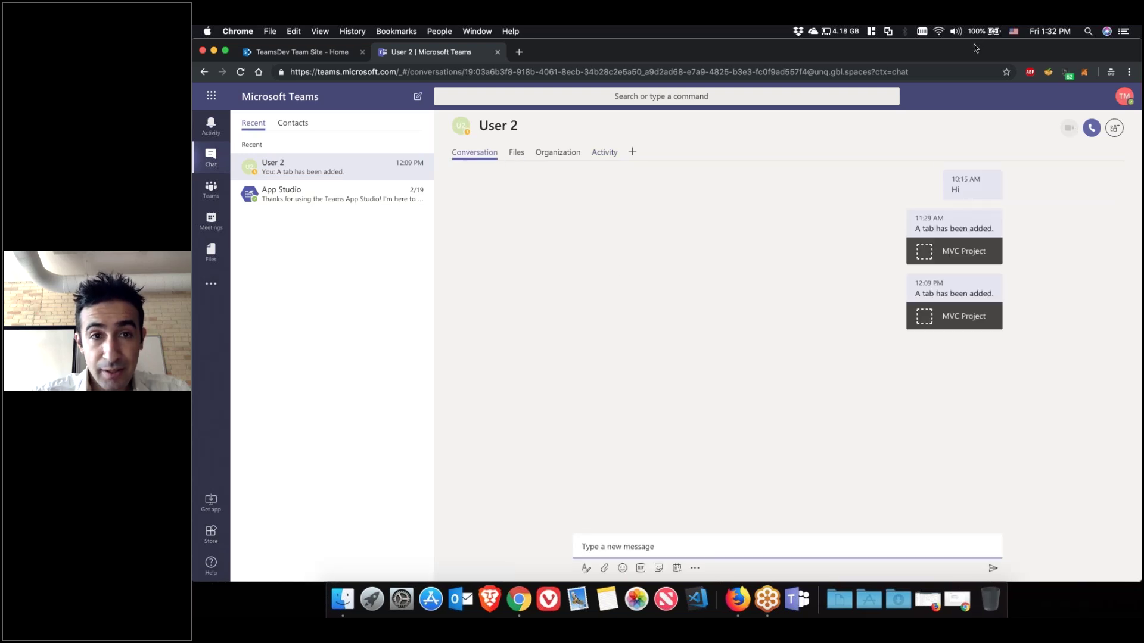
left_click(515, 156)
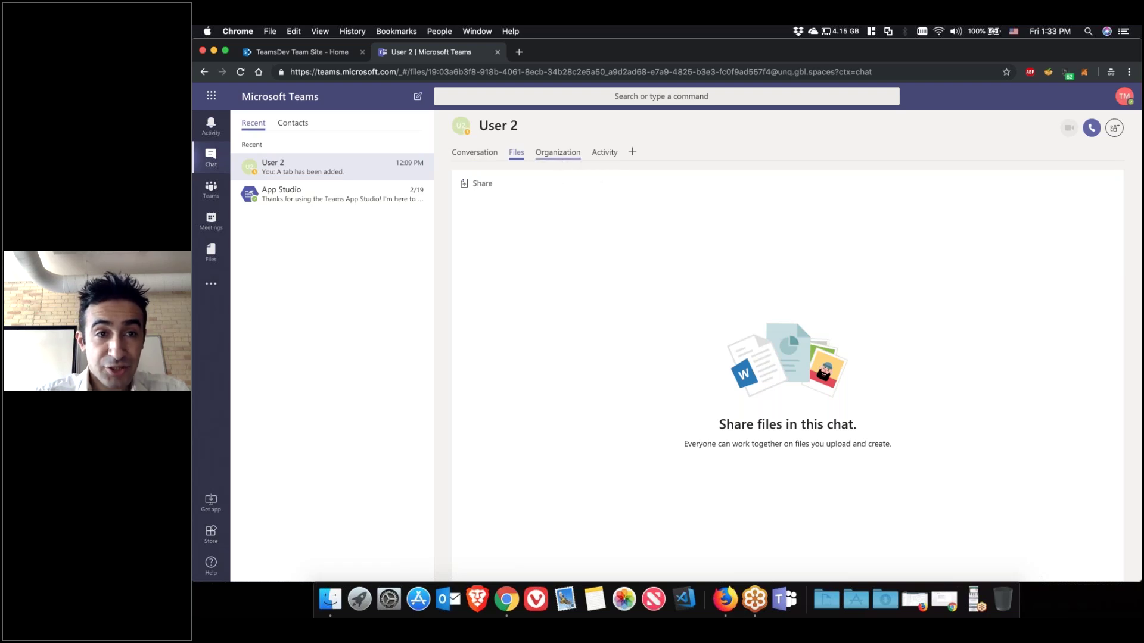
left_click(564, 159)
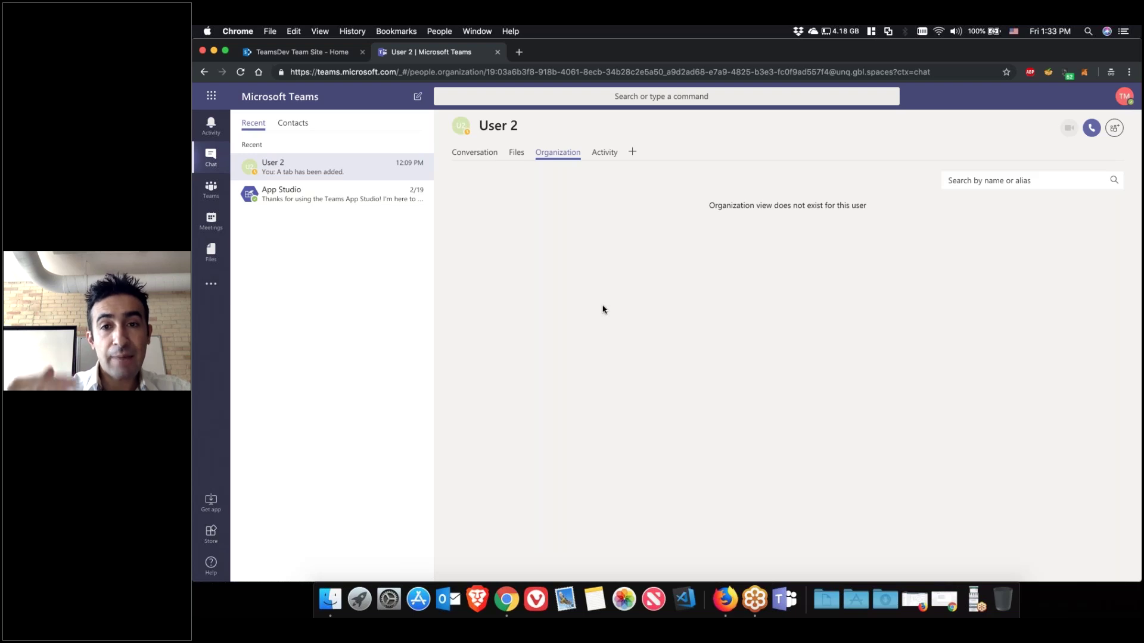
left_click(602, 156)
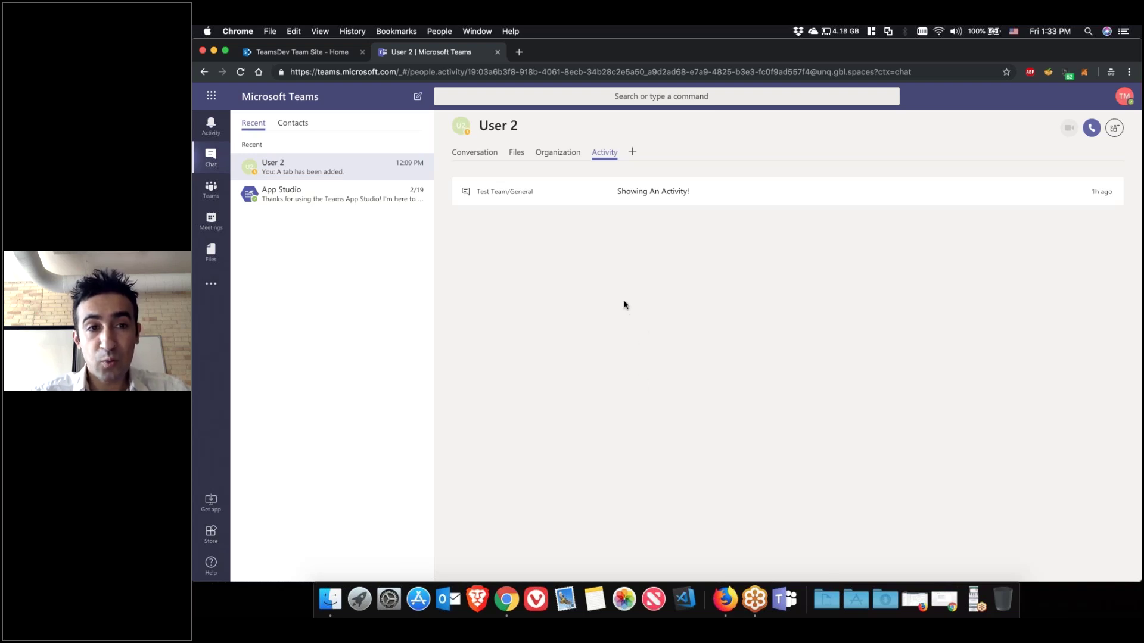
- Return to the Hospital Check In General channel, view its files and go back to its conversations
left_click(217, 193)
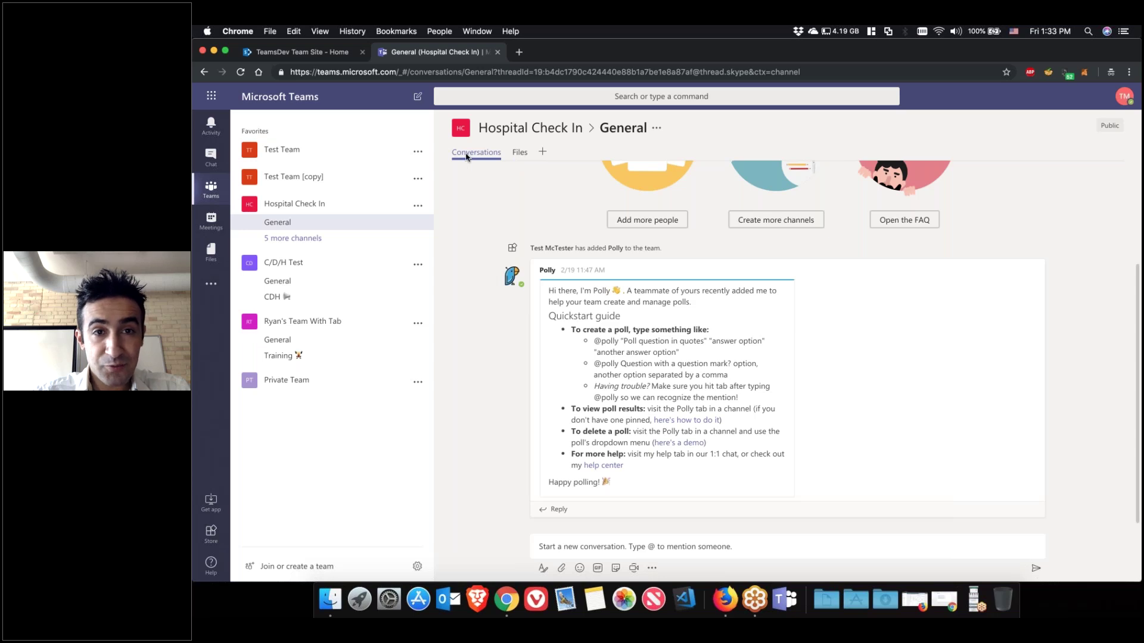
left_click(518, 153)
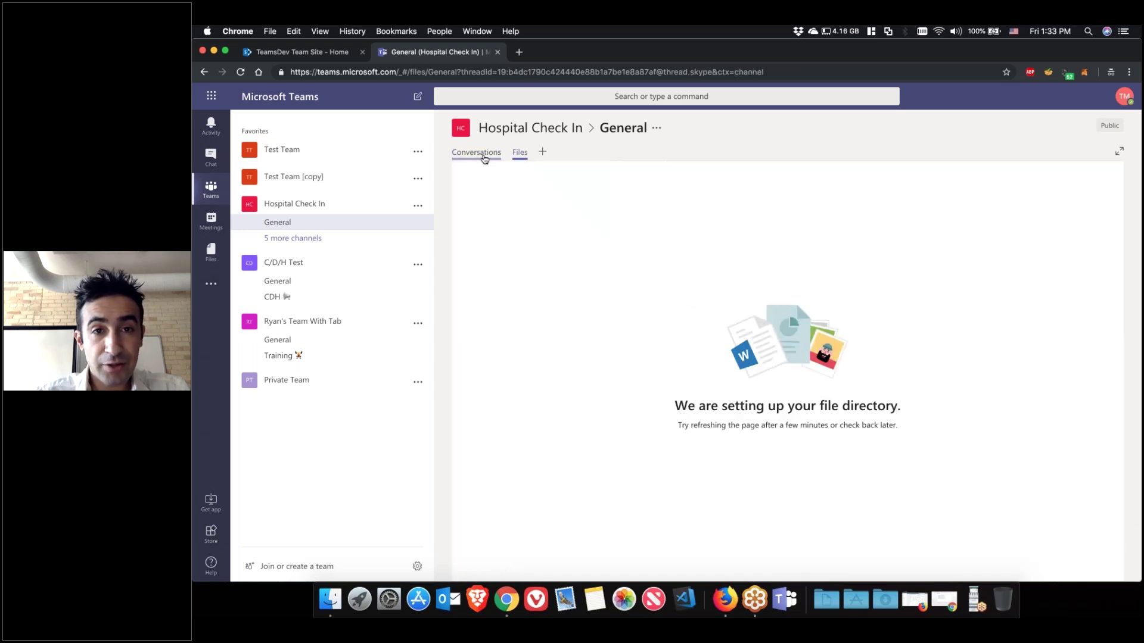
left_click(484, 153)
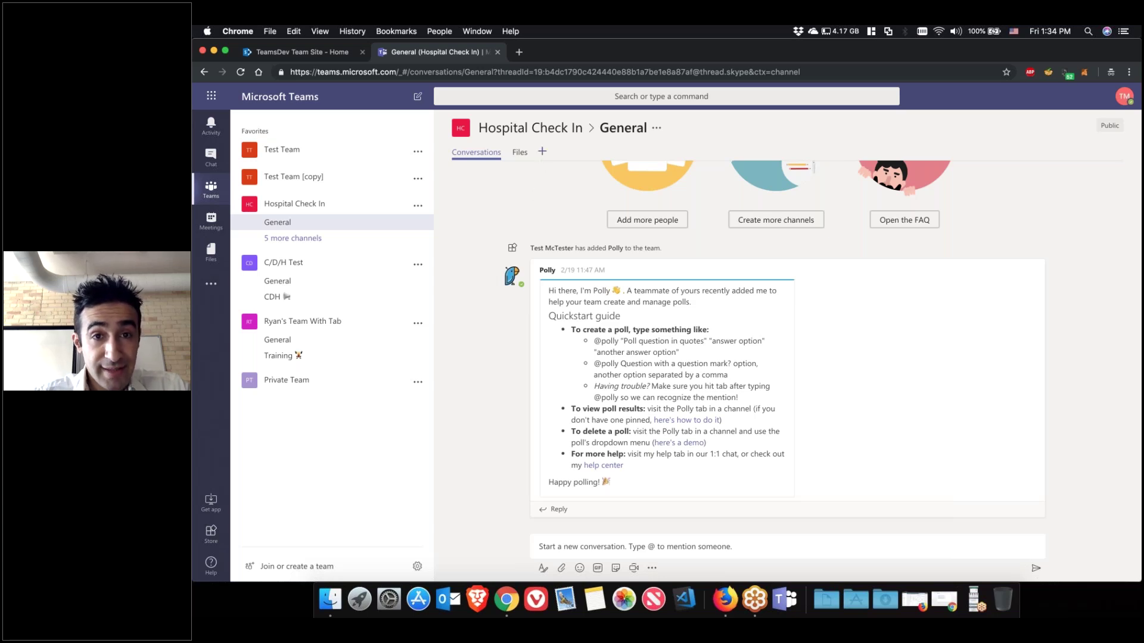
- Start a new Website tab in the Hospital Check In General channel and name it cdh
left_click(542, 152)
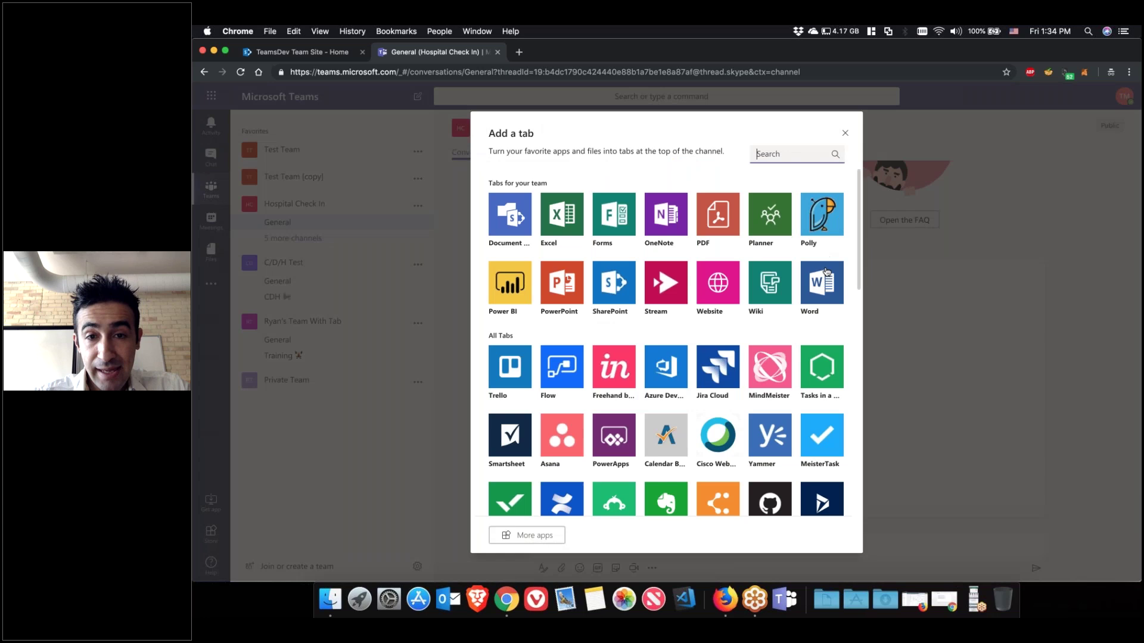
left_click(719, 284)
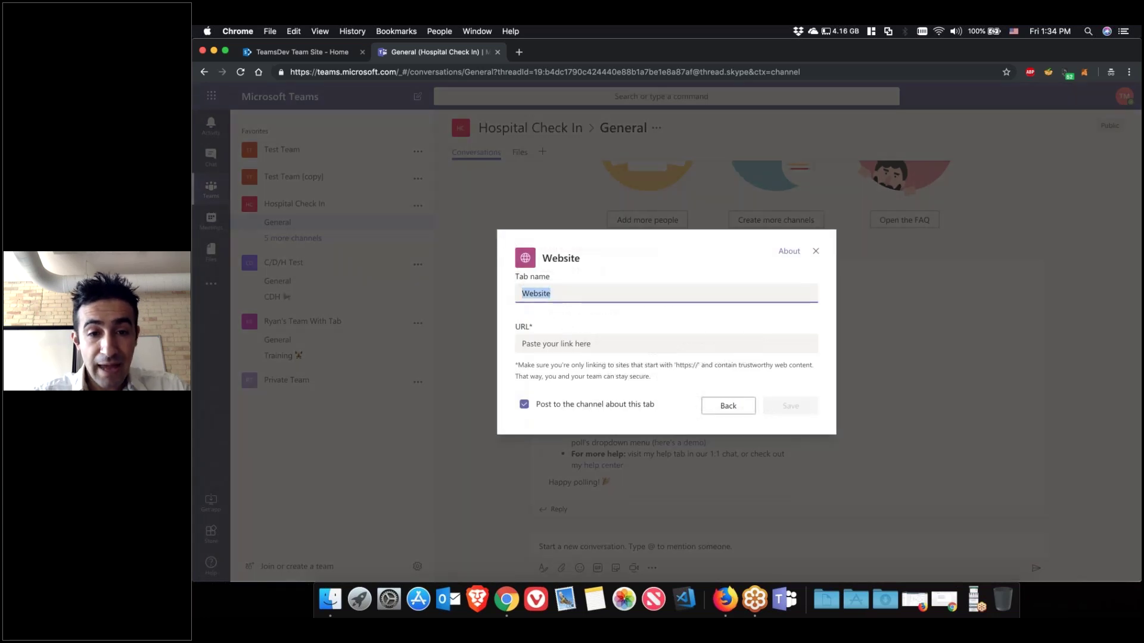
type("www.cd")
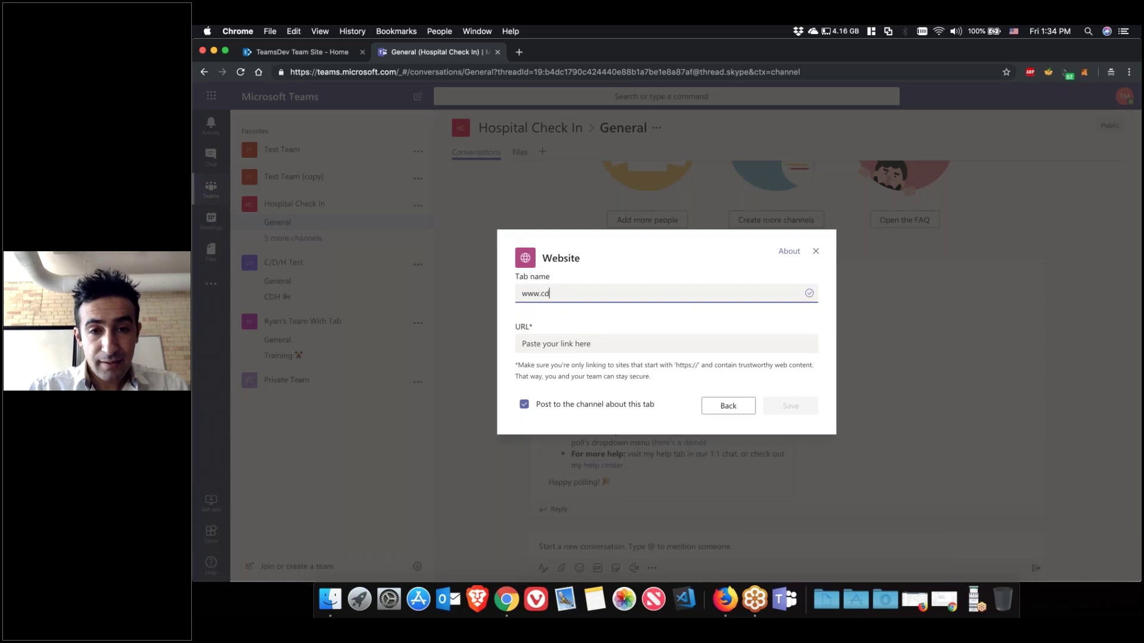
type("h.com")
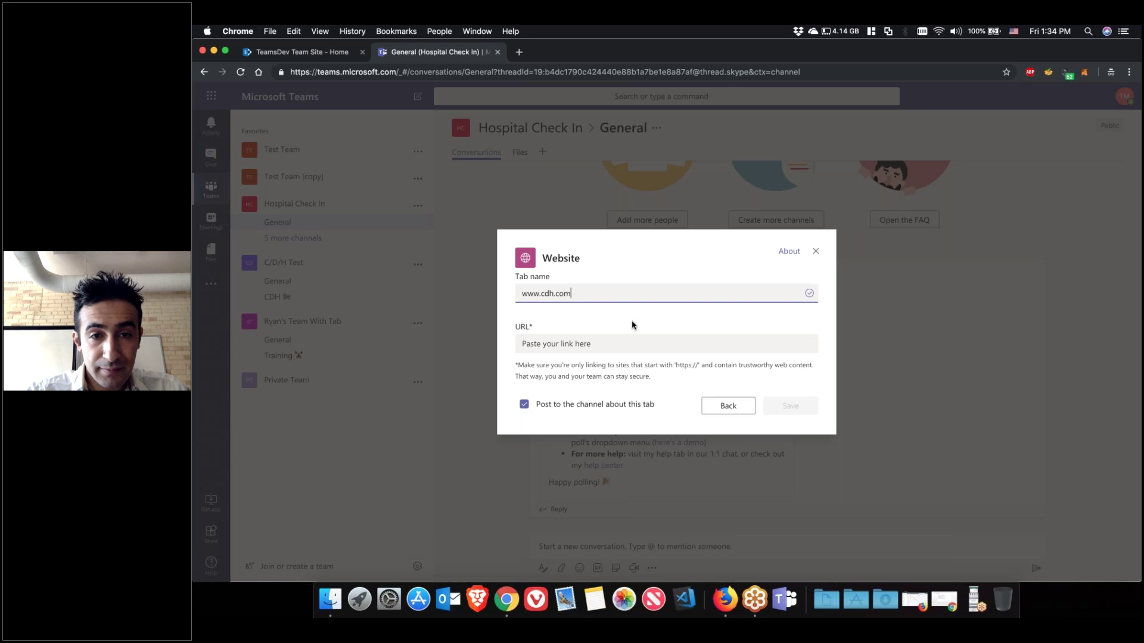
key("super+a")
type("cdh")
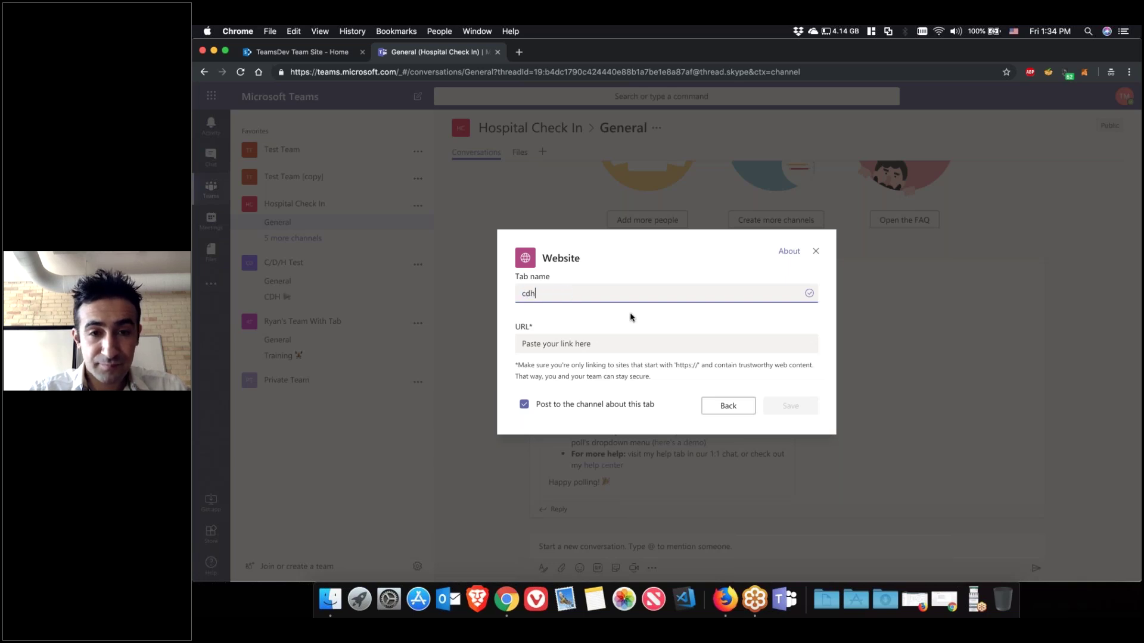
key("Tab")
type("www")
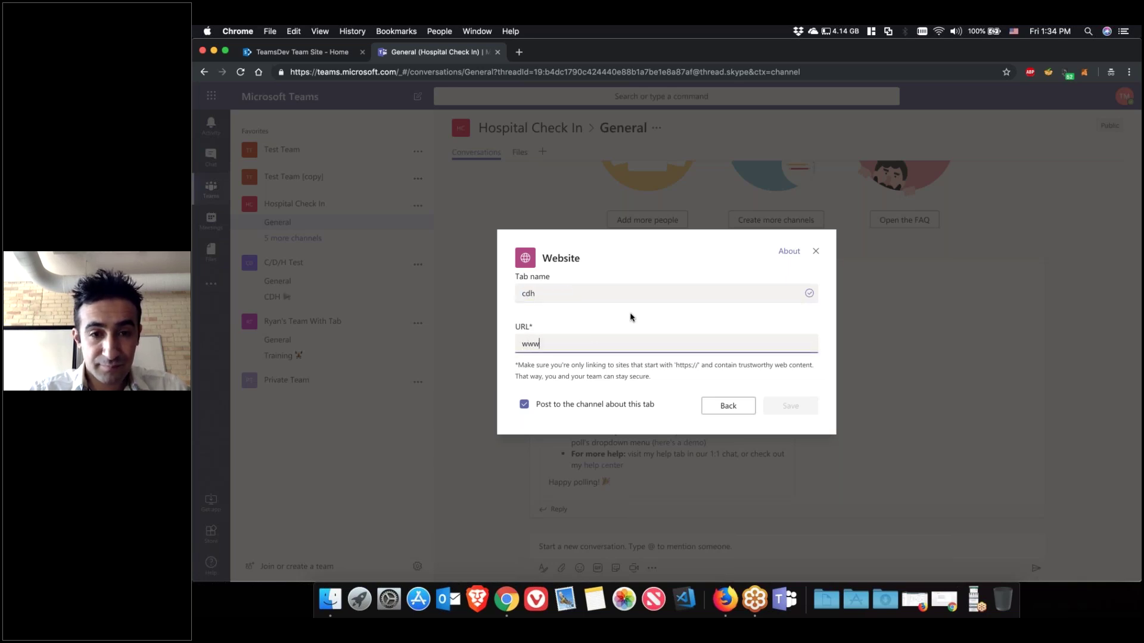
type(".cdh.com")
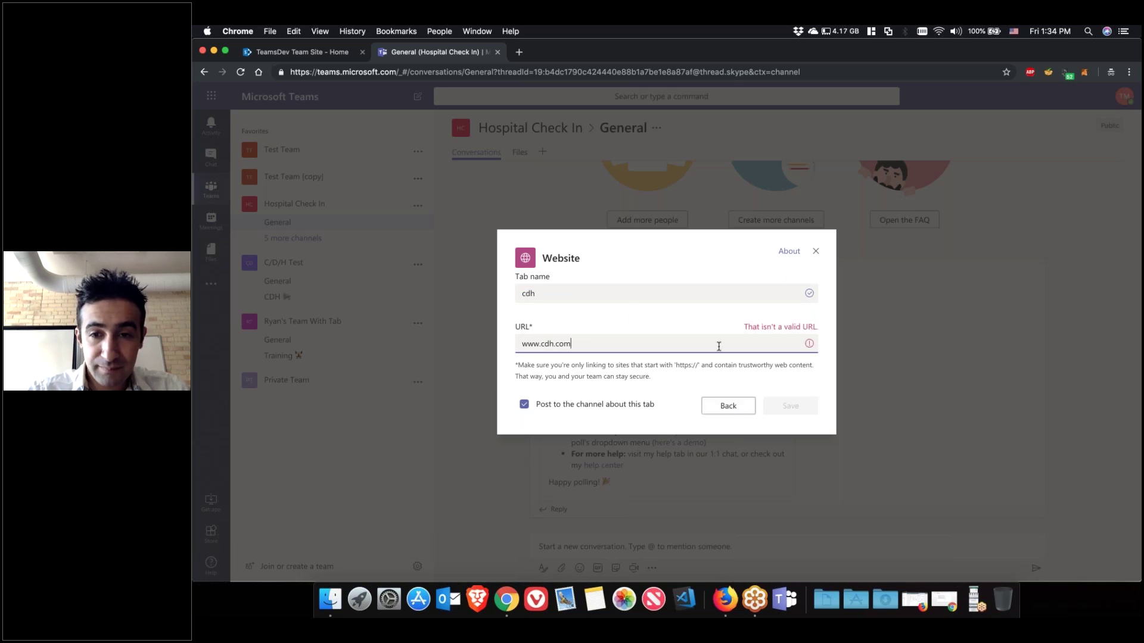
type("https:/")
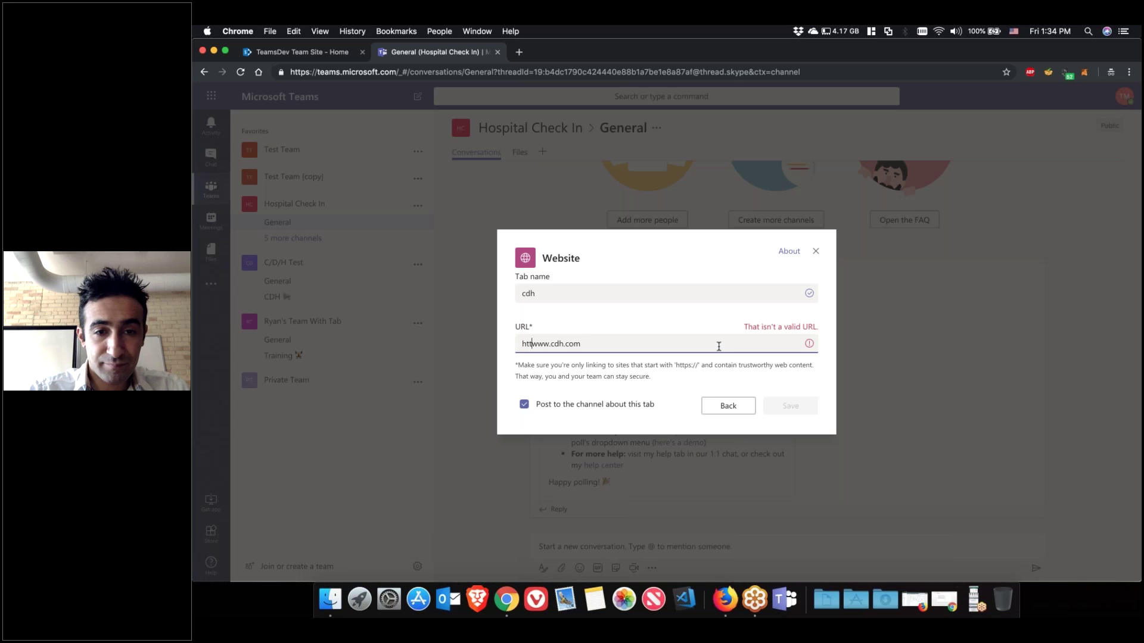
type("/")
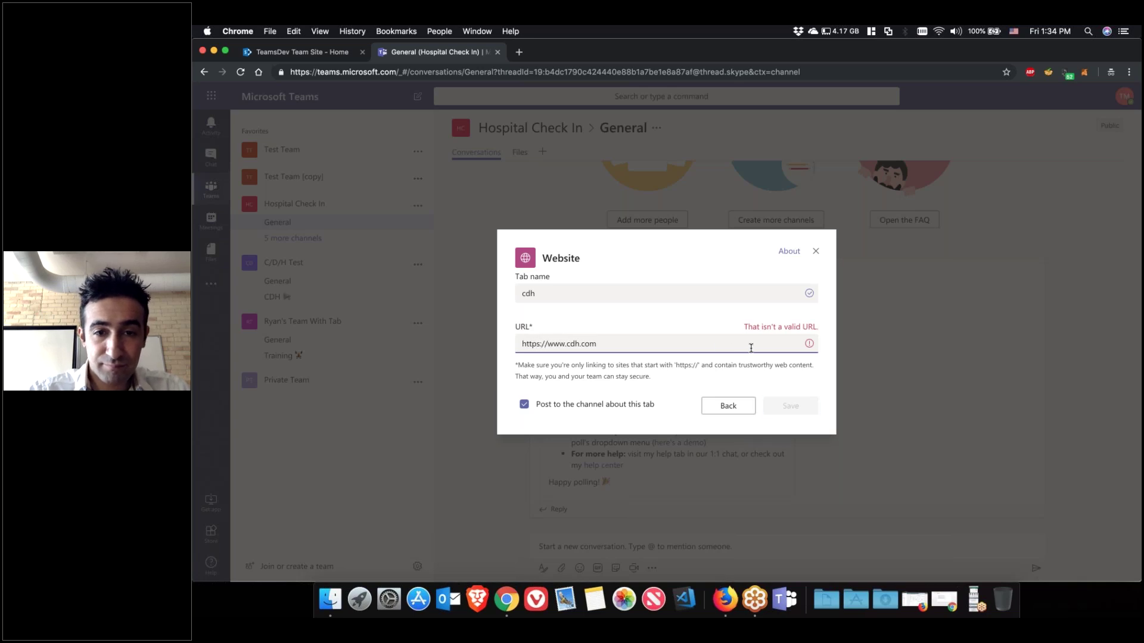
key("Return")
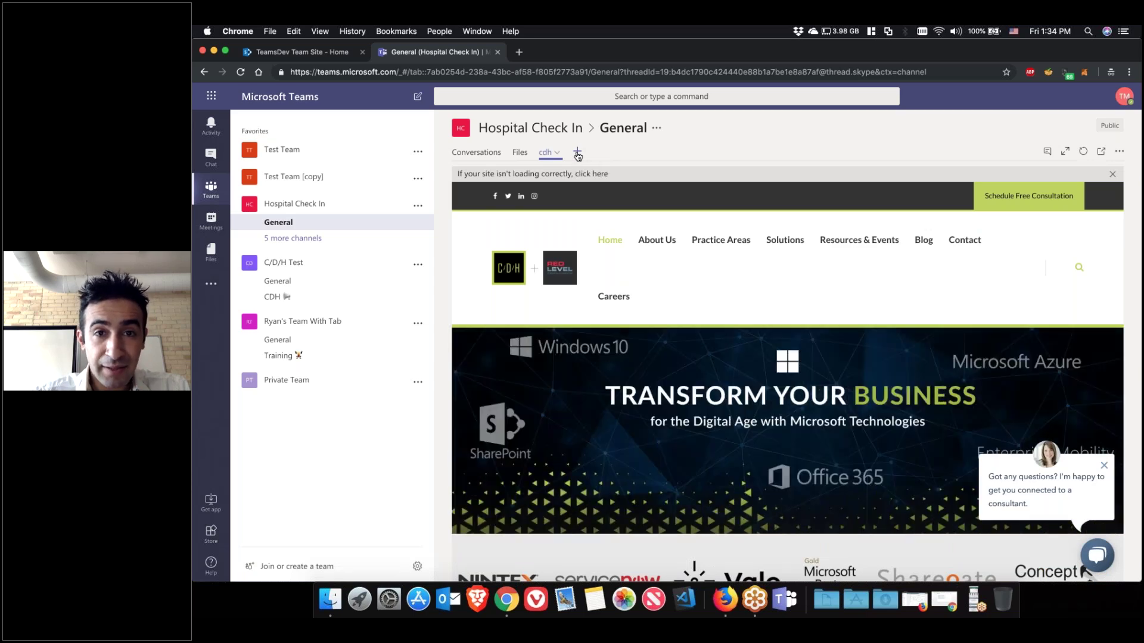
- Add a OneNote tab to the Hospital Check In General channel using the Test @ TeamsDev notebook
left_click(577, 154)
scroll(666, 343, "down", 1)
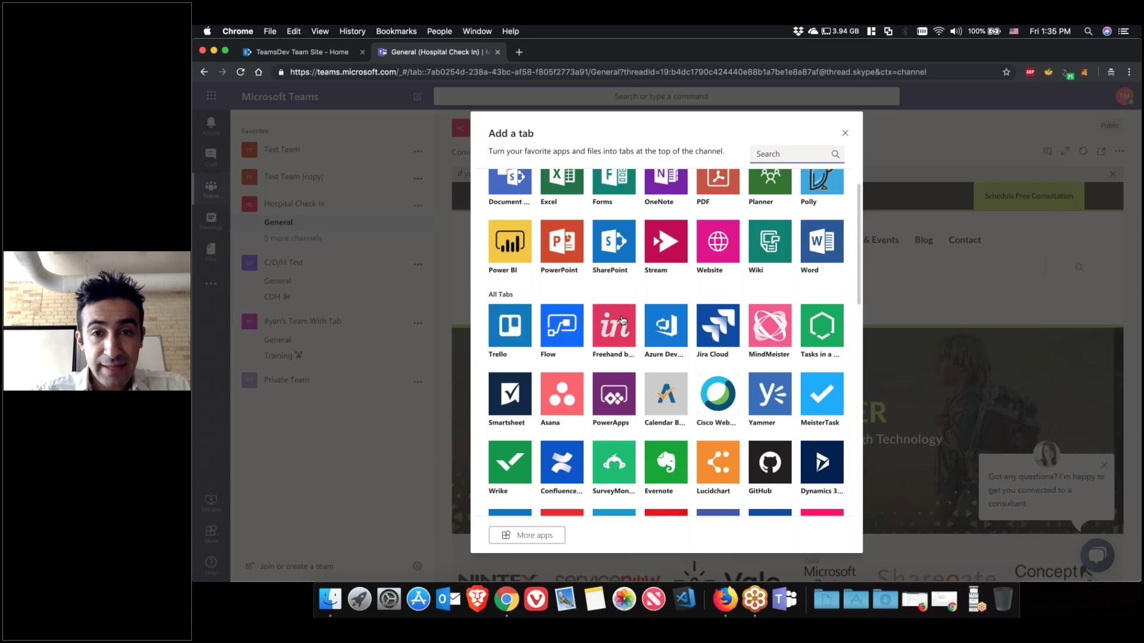
scroll(617, 321, "up", 2)
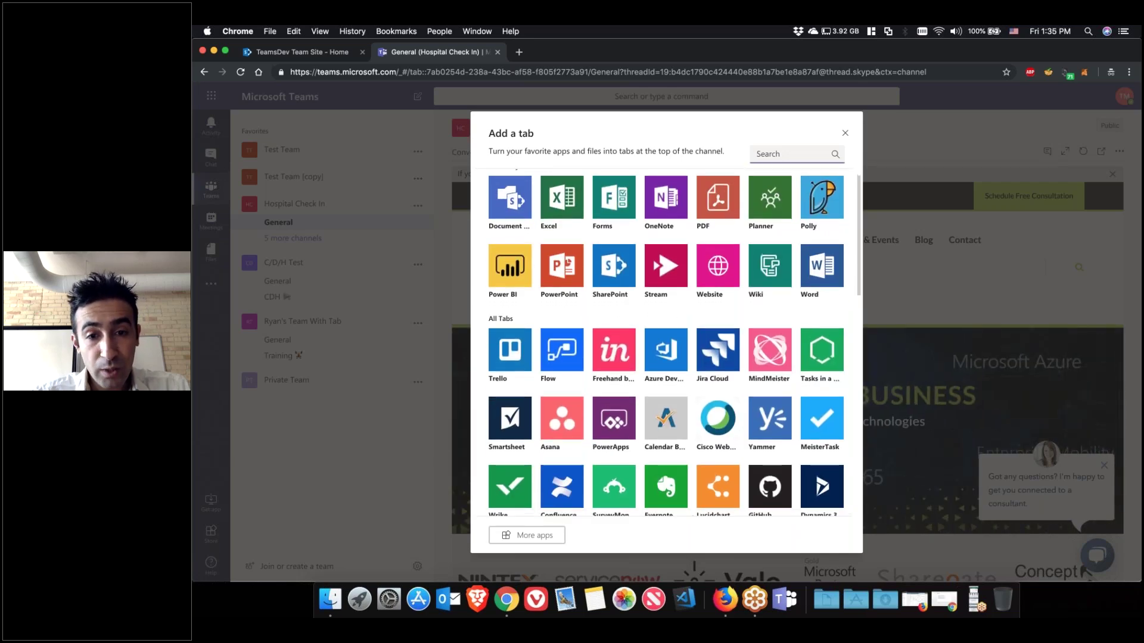
scroll(671, 324, "down", 4)
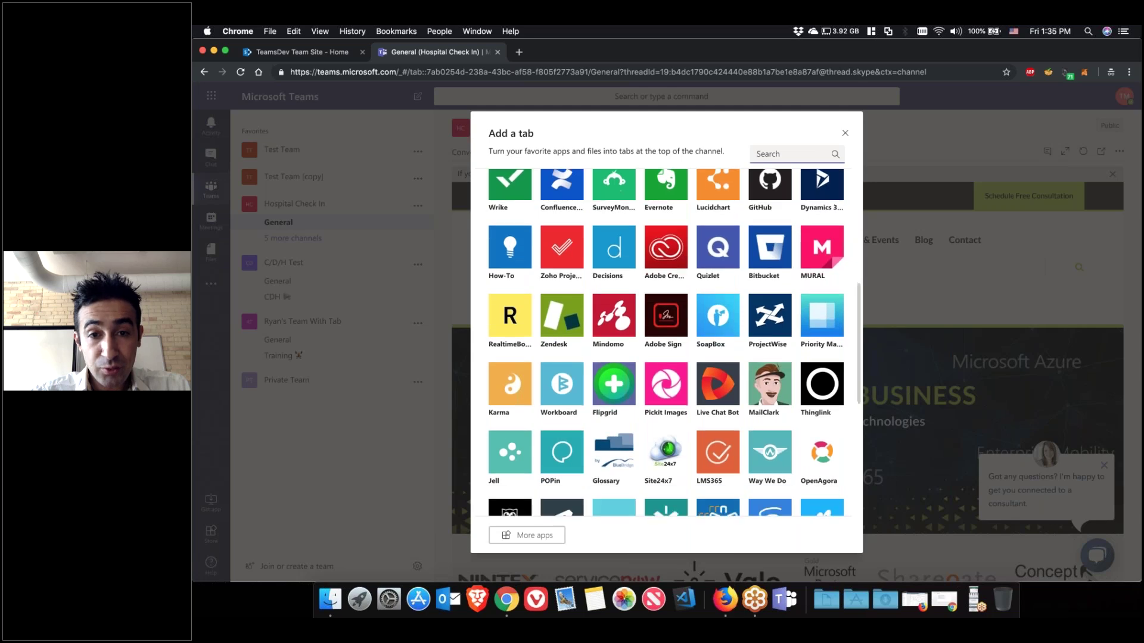
scroll(780, 173, "up", 6)
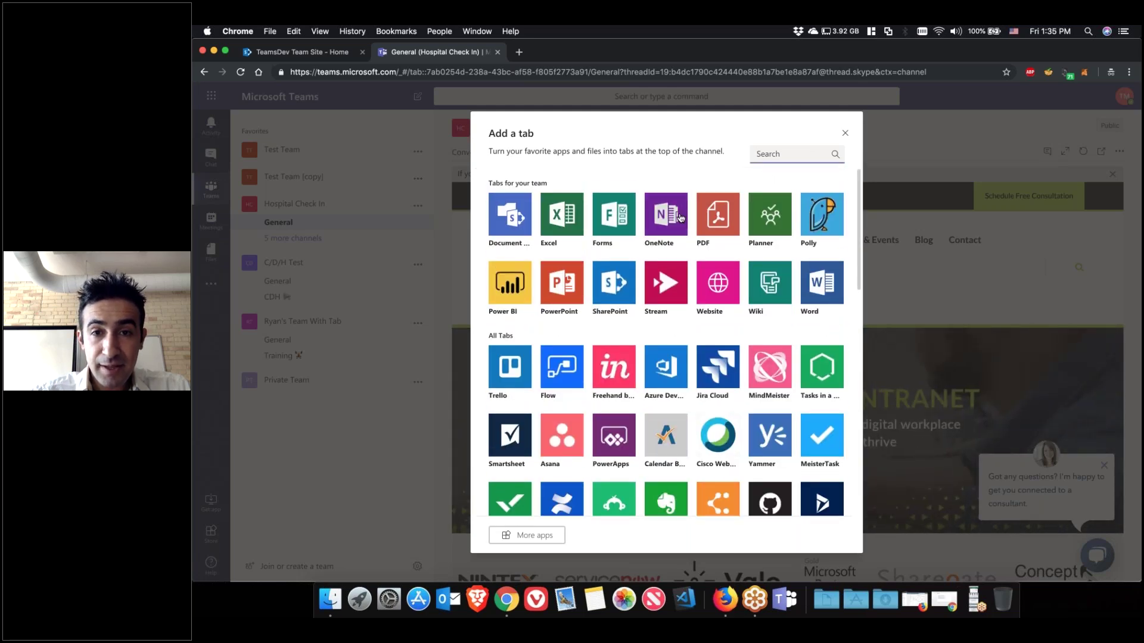
left_click(661, 235)
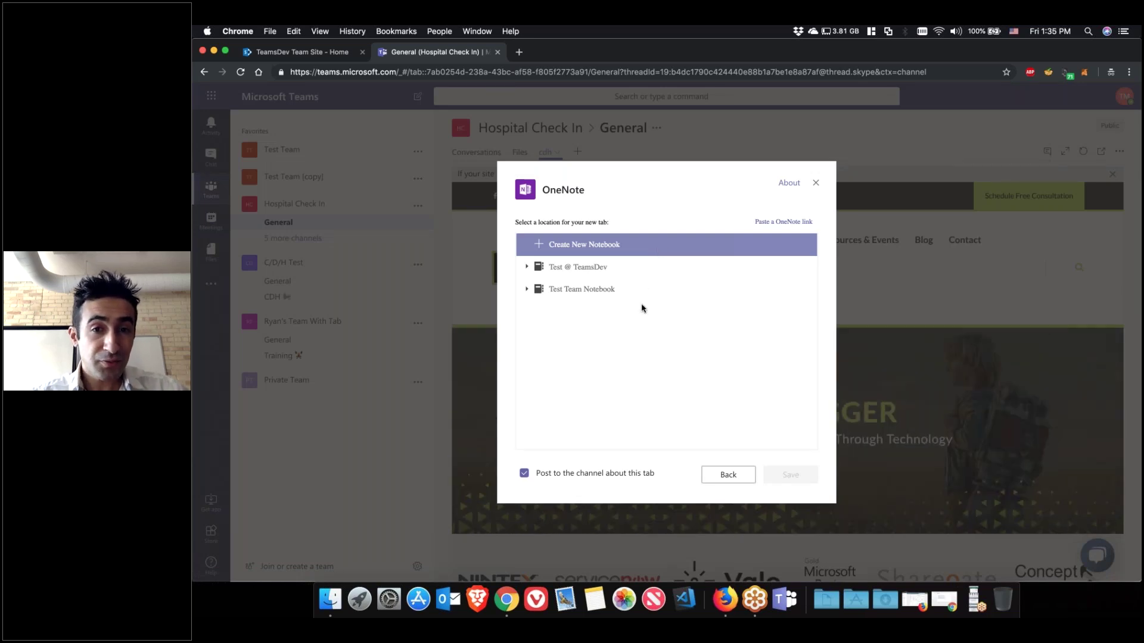
left_click(593, 267)
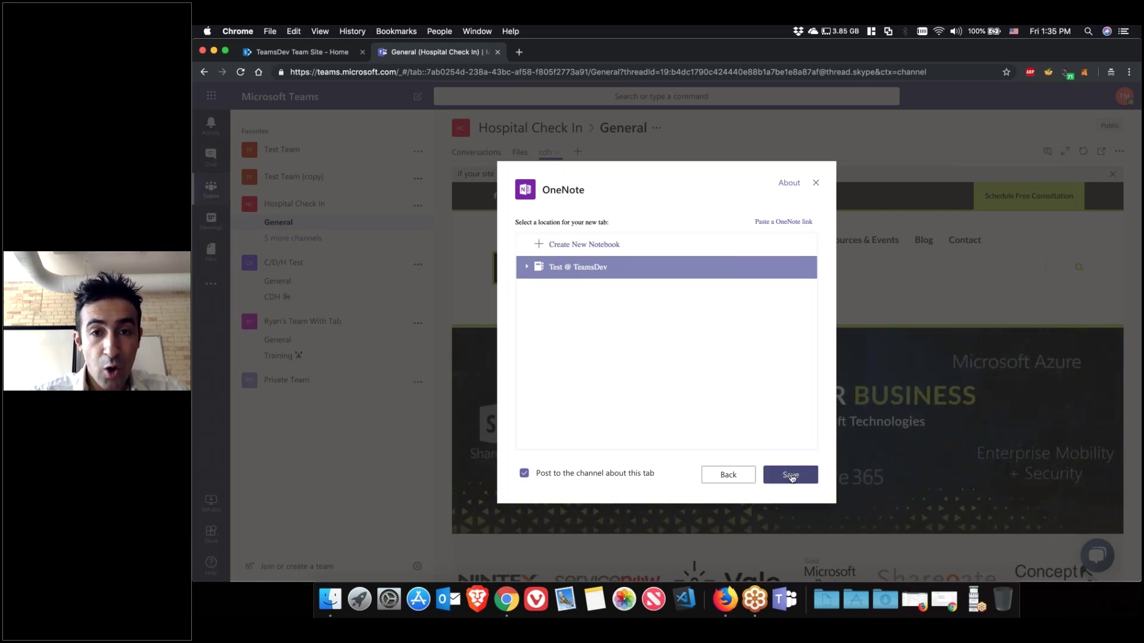
left_click(791, 476)
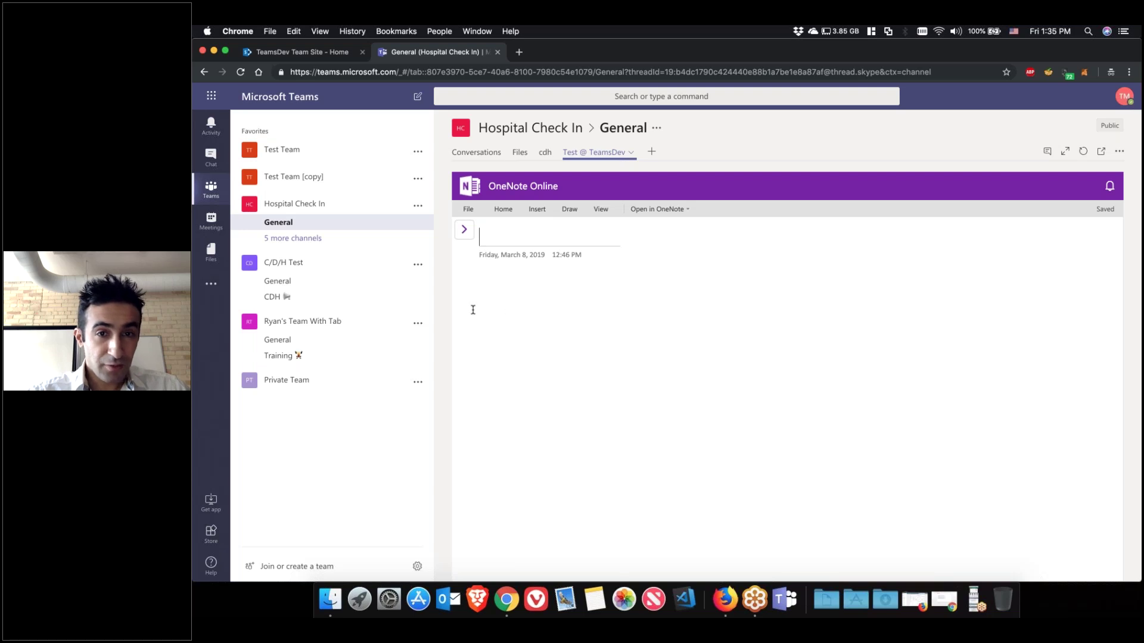
- Open the personal OneNote app and look over the list of other available apps
left_click(211, 286)
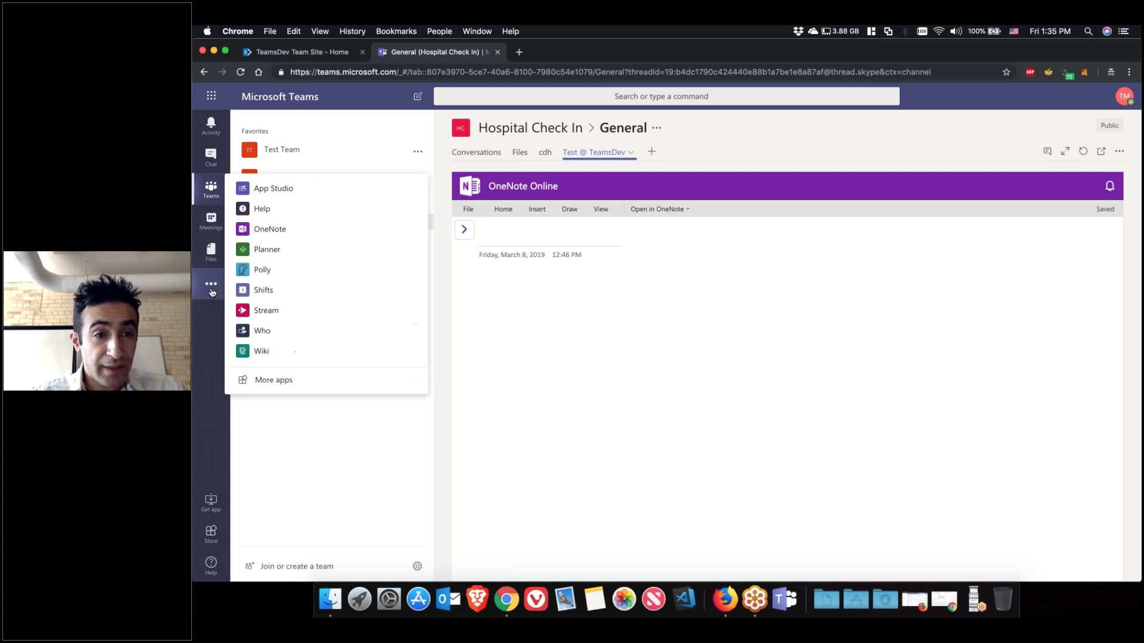
left_click(281, 236)
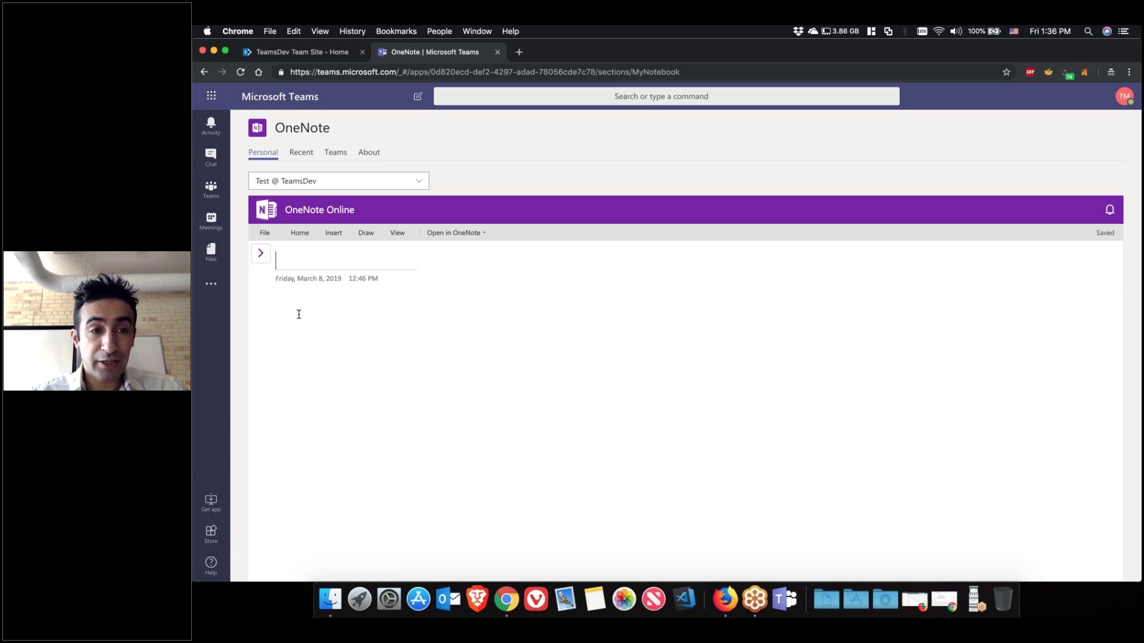
left_click(217, 287)
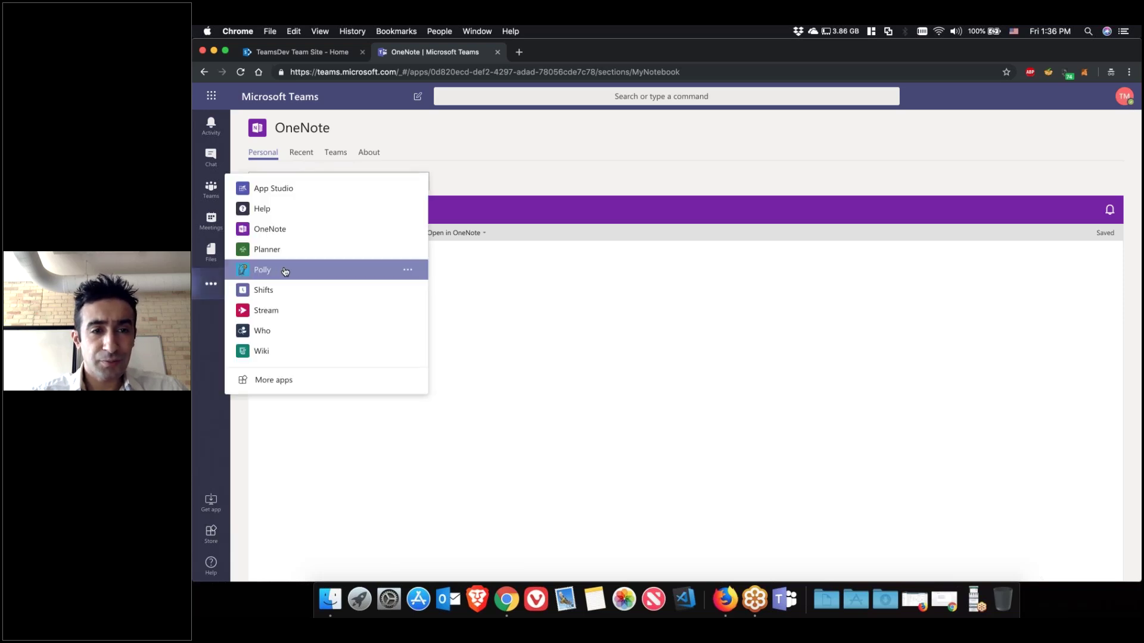
left_click(520, 185)
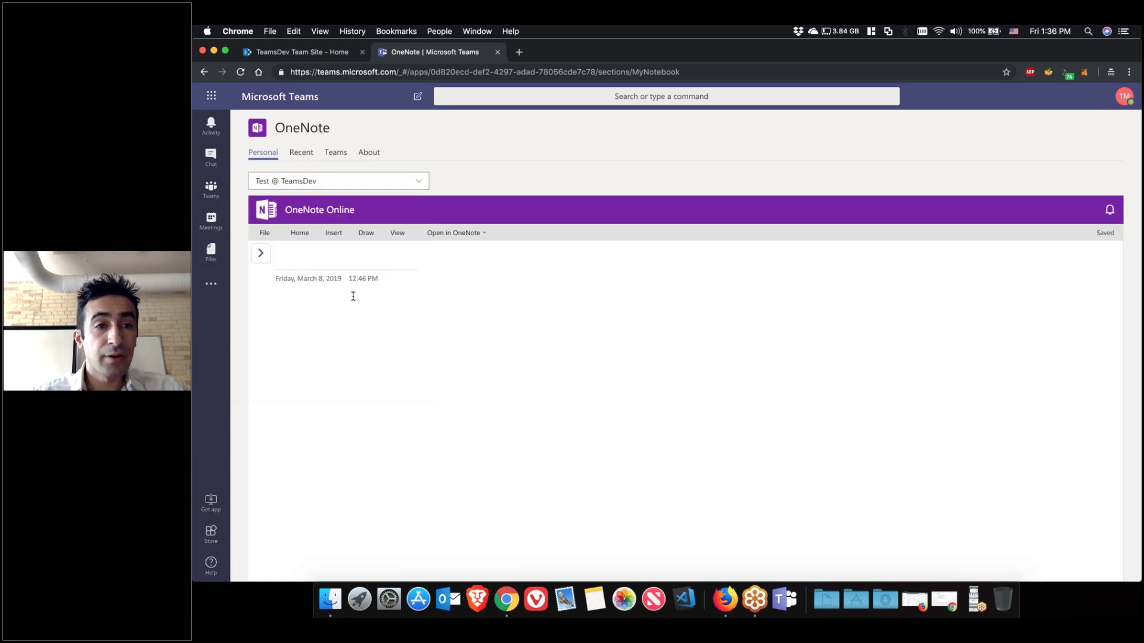
- View the files in the General channels of the Hospital Check In team and the "Team With Tab" team
left_click(211, 190)
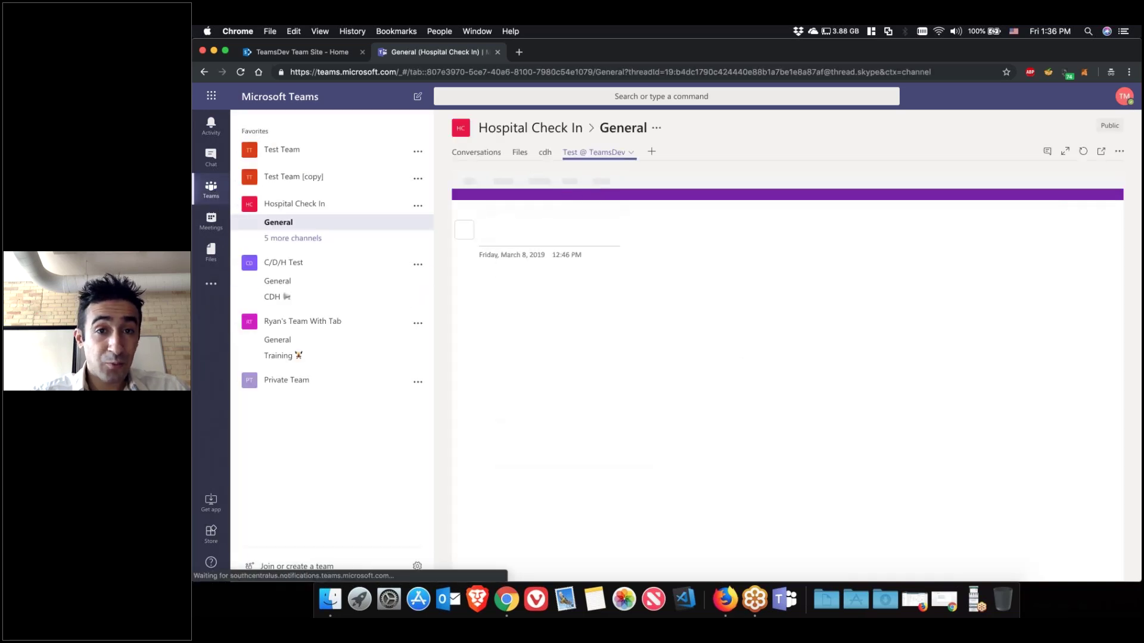
left_click(522, 156)
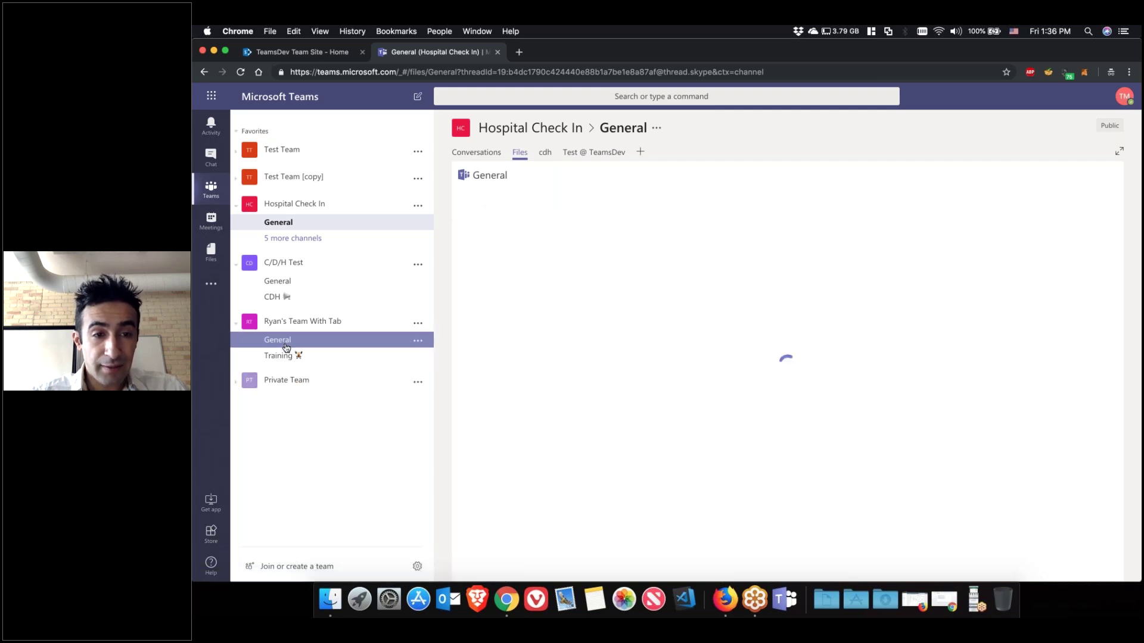
left_click(363, 341)
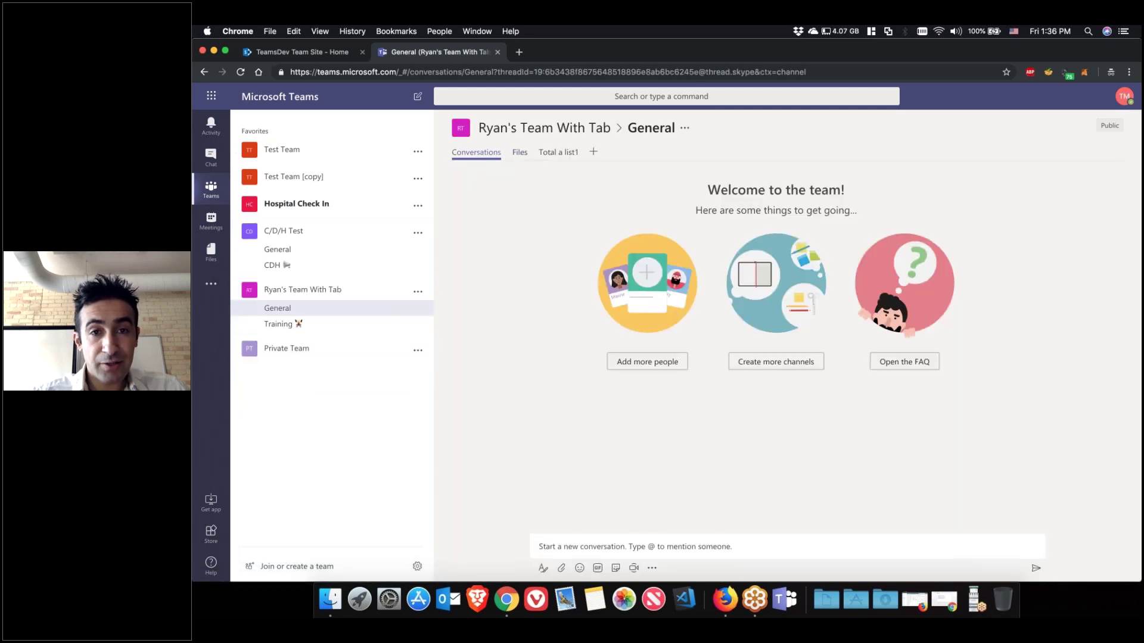
left_click(520, 152)
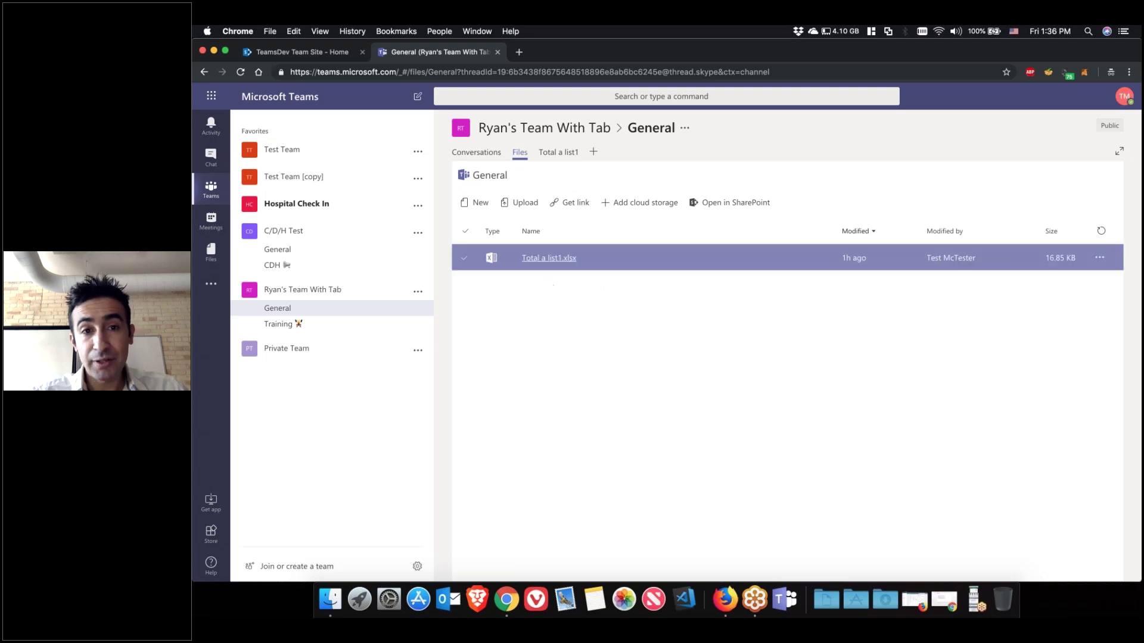
left_click(486, 157)
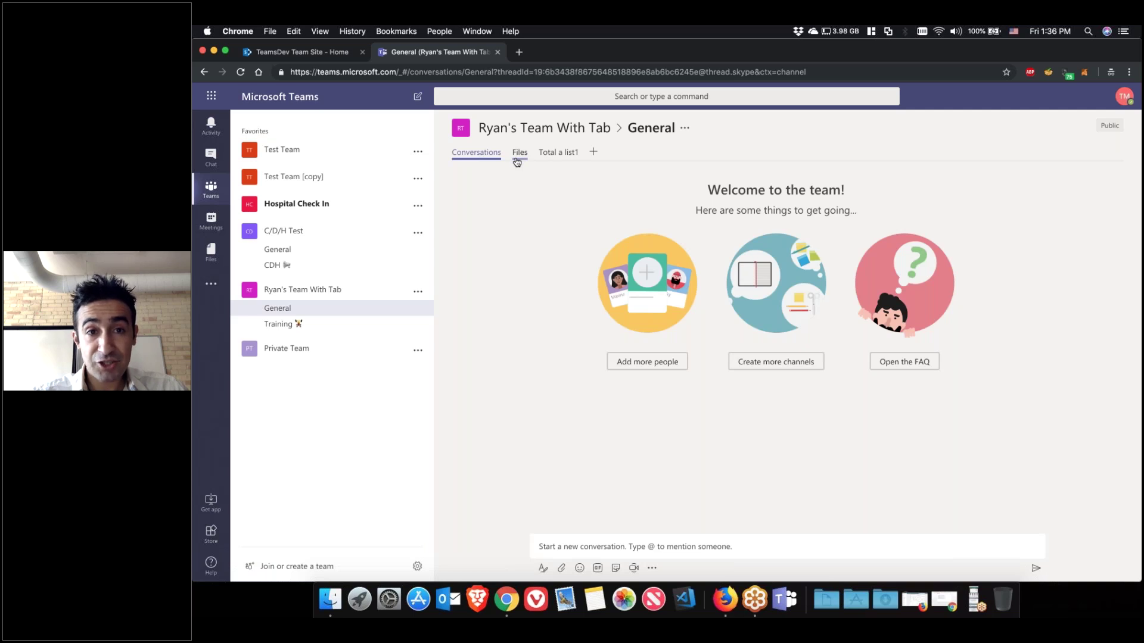
left_click(517, 158)
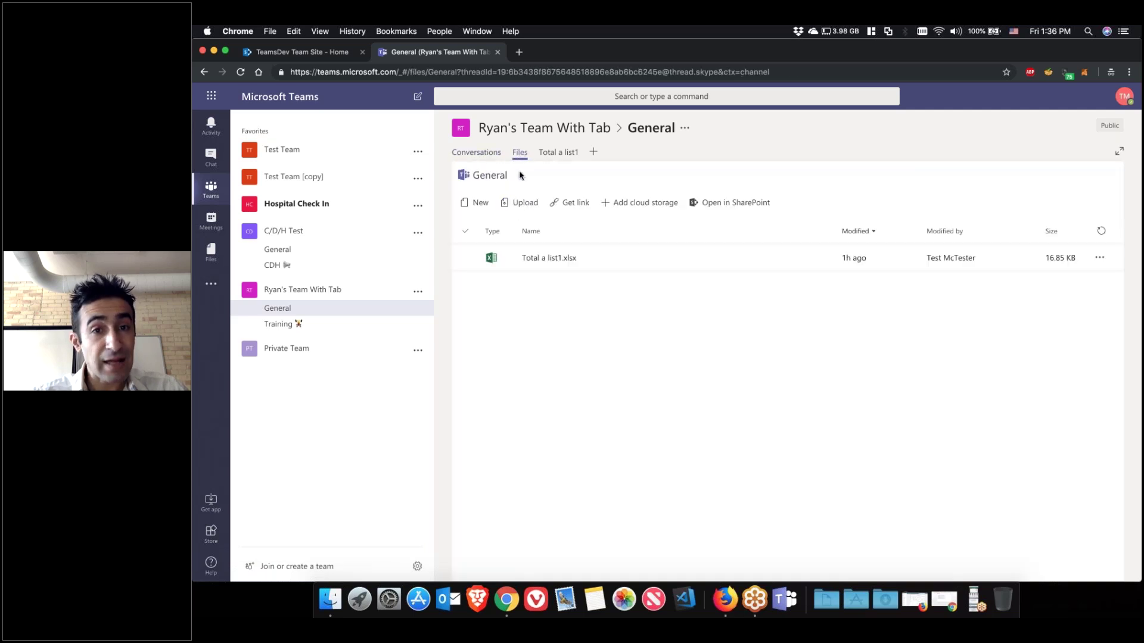
- Make the file Total a list1.xlsx a tab in the current General channel
left_click(543, 261)
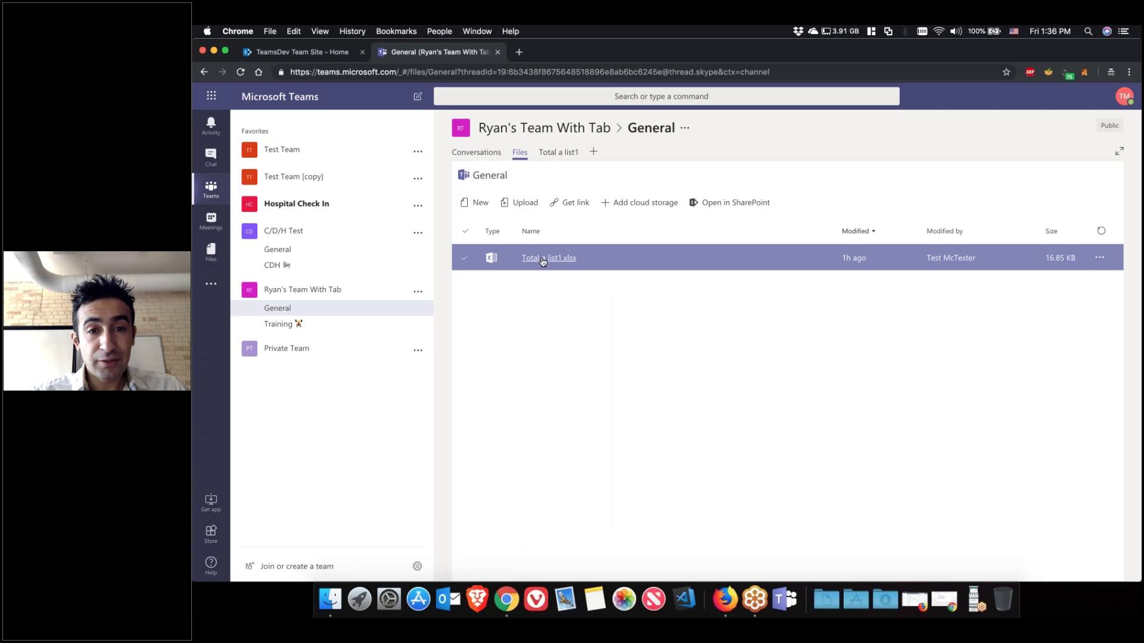
right_click(543, 261)
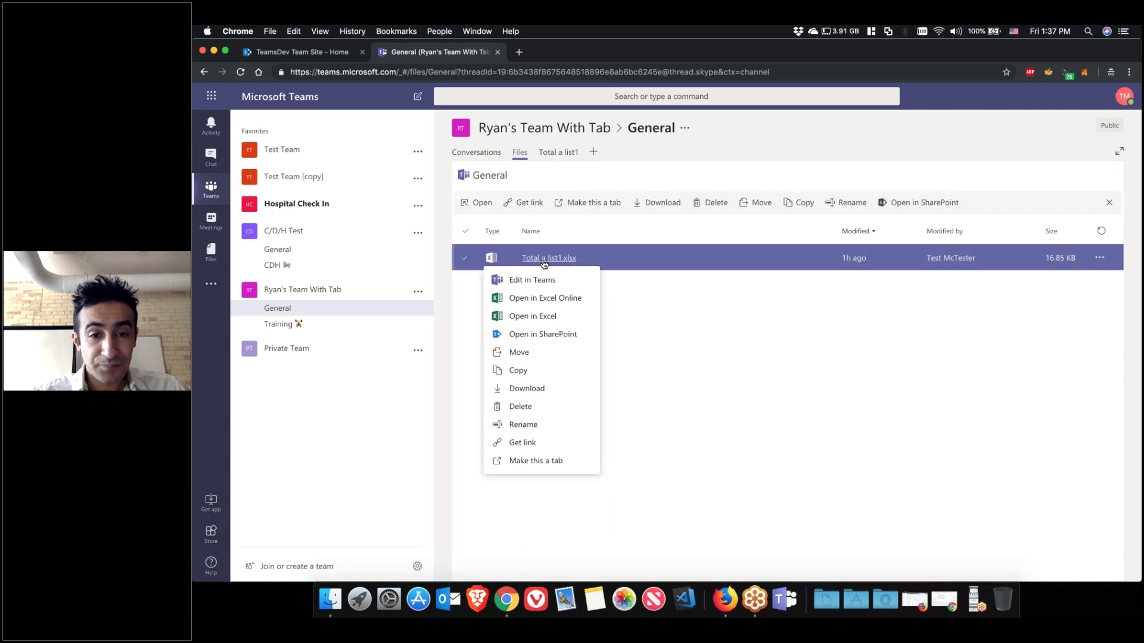
left_click(560, 468)
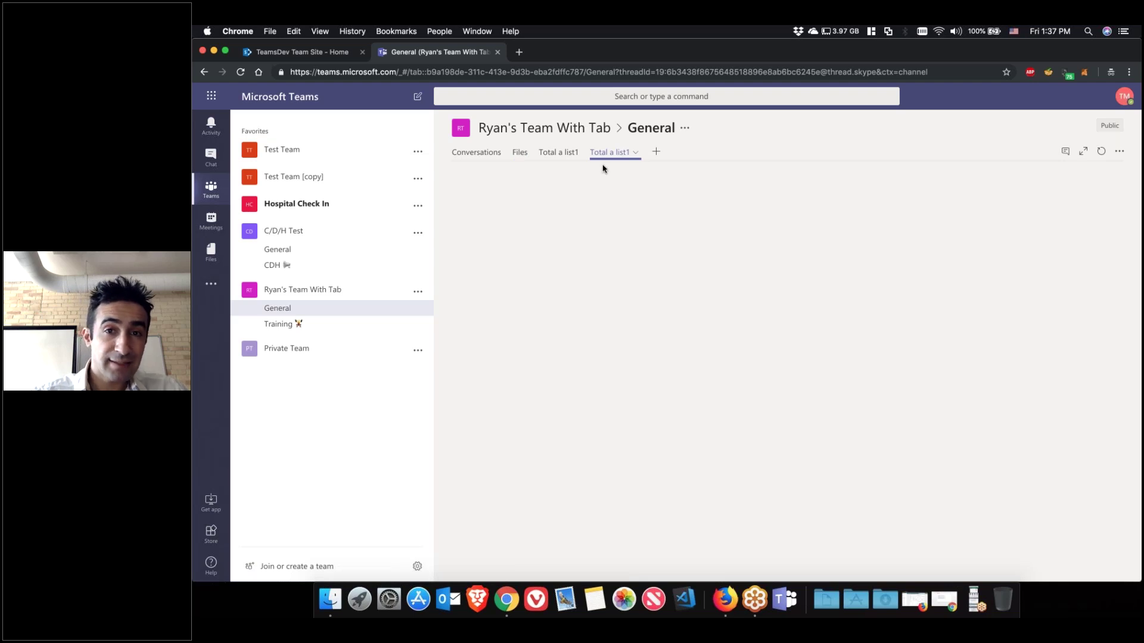